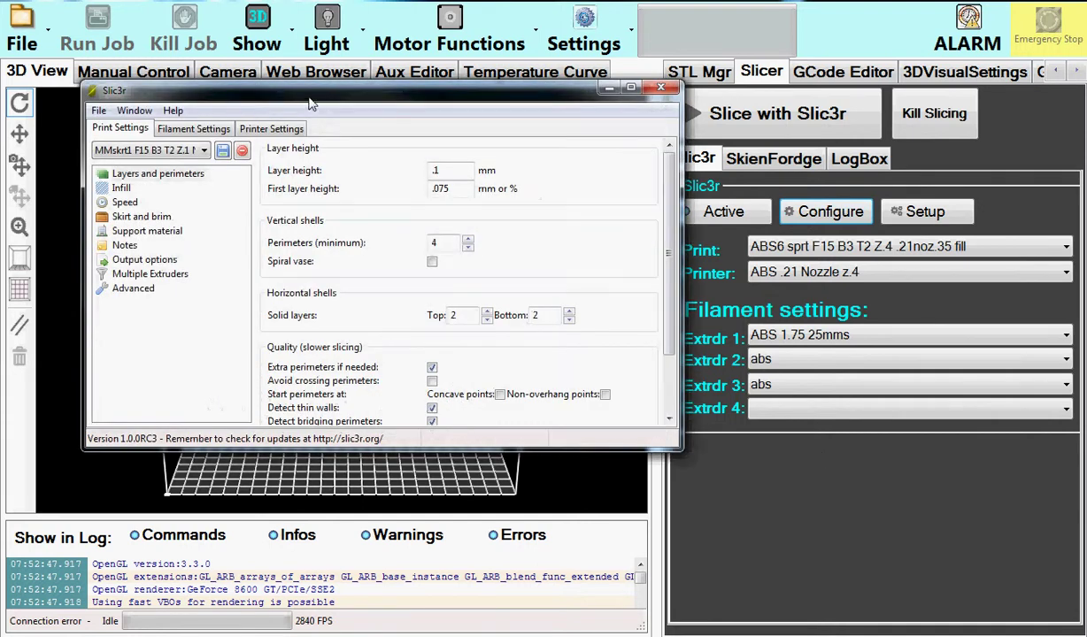
# Move and enlarge the Slic3r settings window above the log, then view Filament Settings
pyautogui.moveTo(310, 103); pyautogui.dragTo(362, 202)
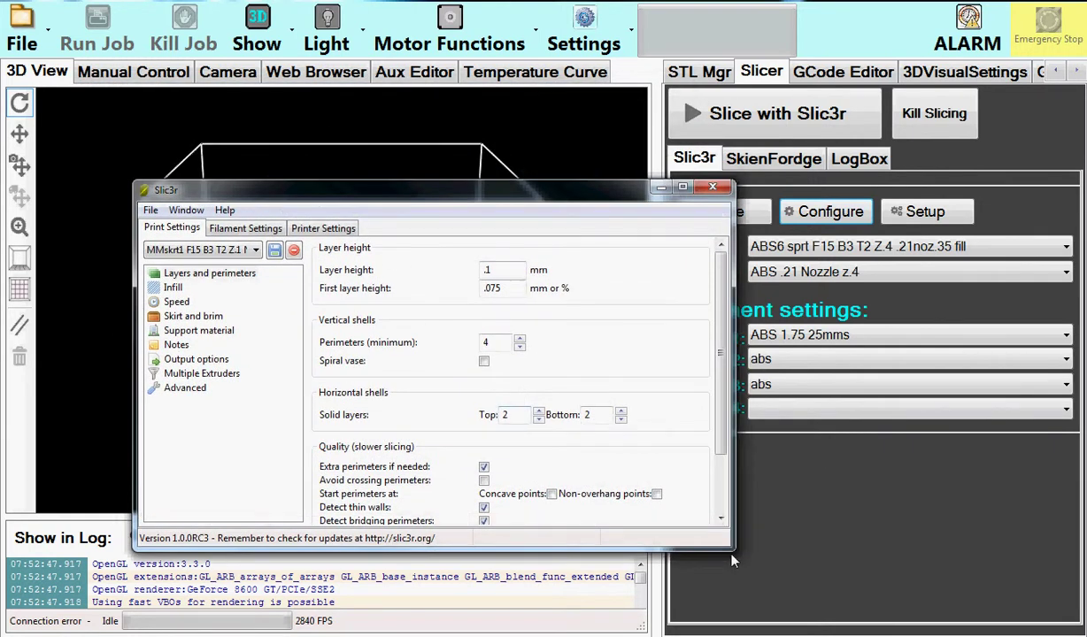
pyautogui.moveTo(728, 549); pyautogui.dragTo(786, 631)
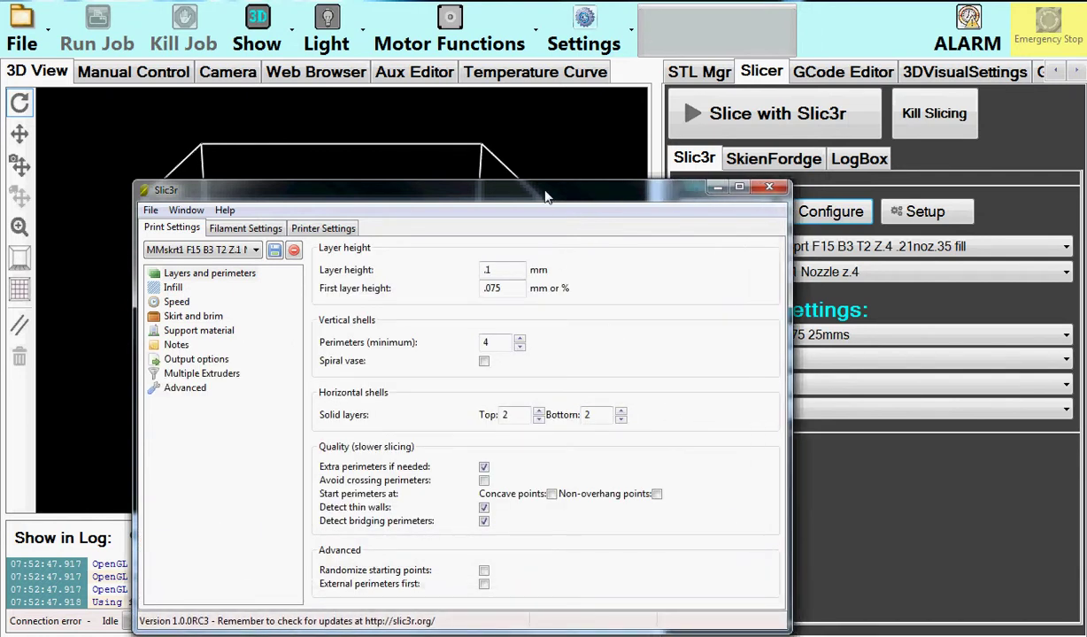
pyautogui.moveTo(524, 186); pyautogui.dragTo(521, 104)
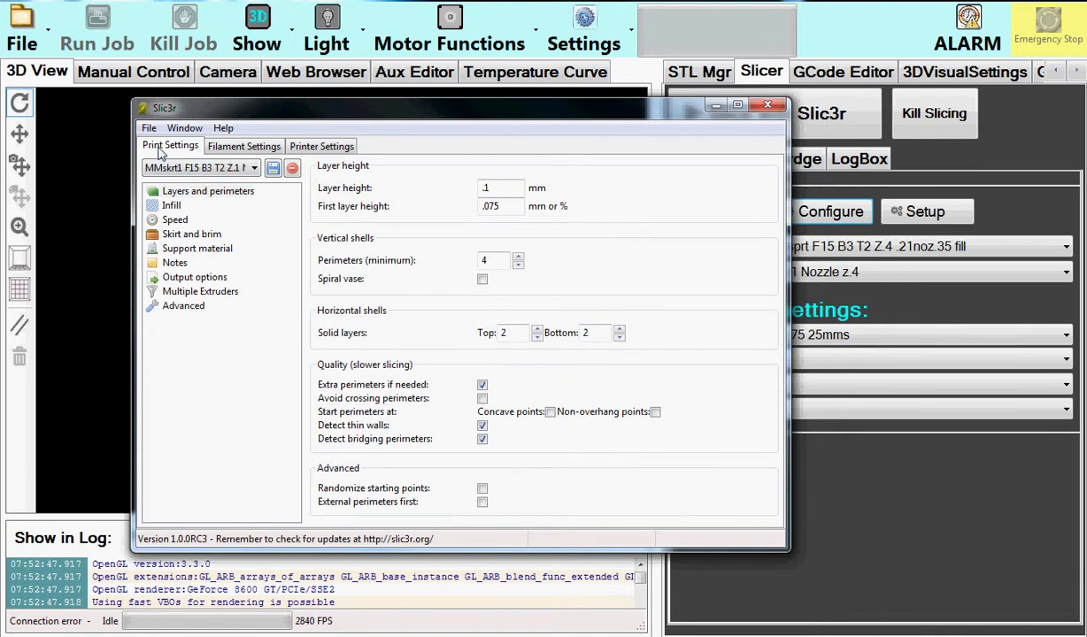
pyautogui.click(241, 147)
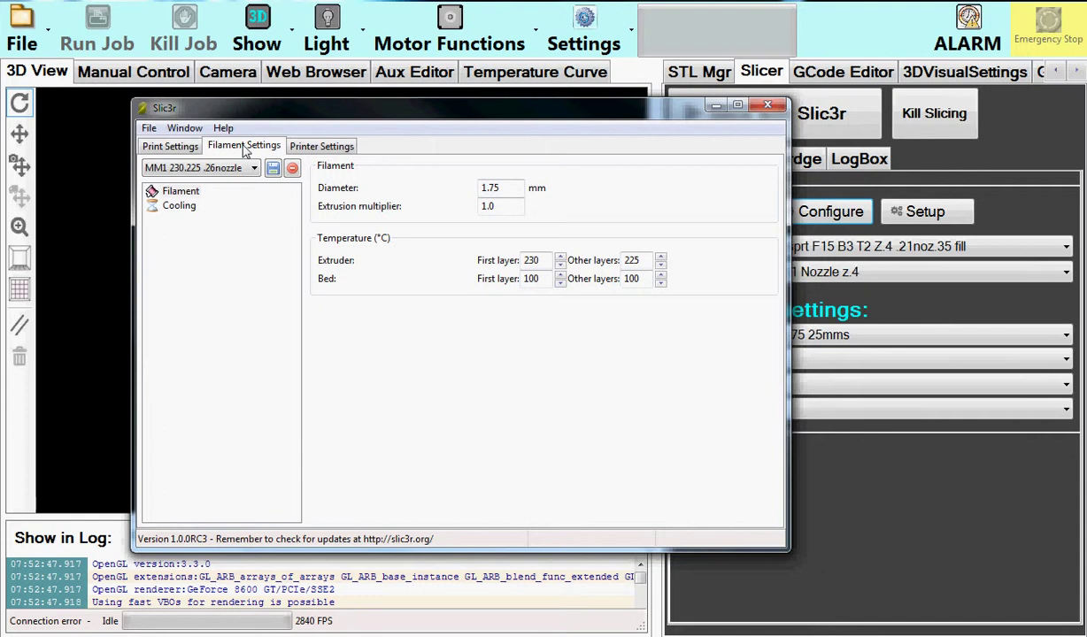
pyautogui.click(309, 150)
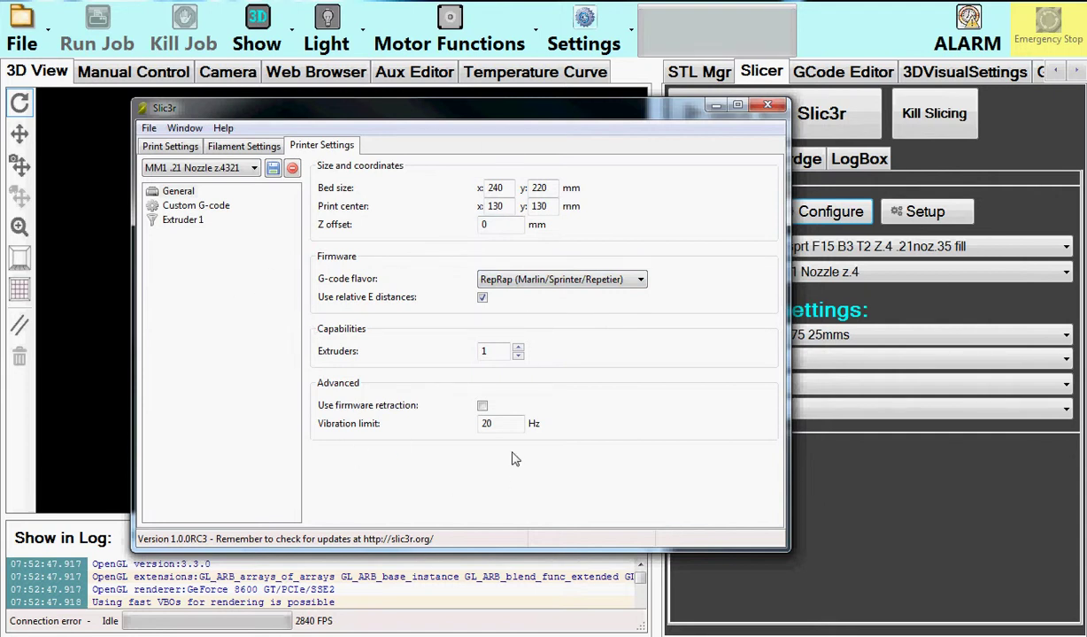
# Set the printer's extruder count to 4, adding Extruder 2, 3 and 4 pages
pyautogui.moveTo(496, 426)
pyautogui.click(519, 349)
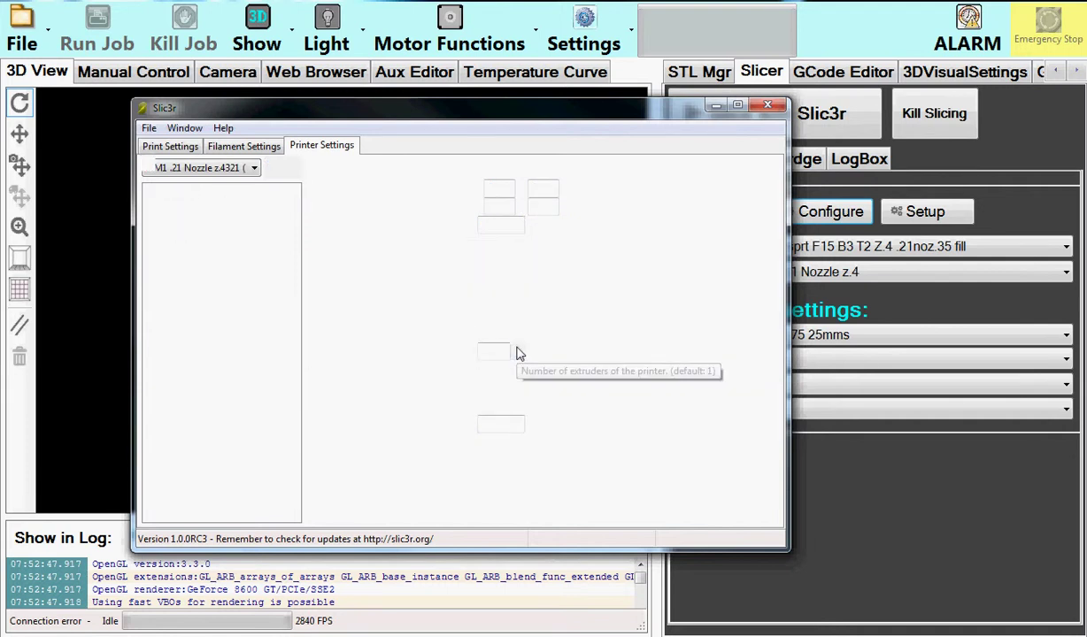
pyautogui.click(519, 350)
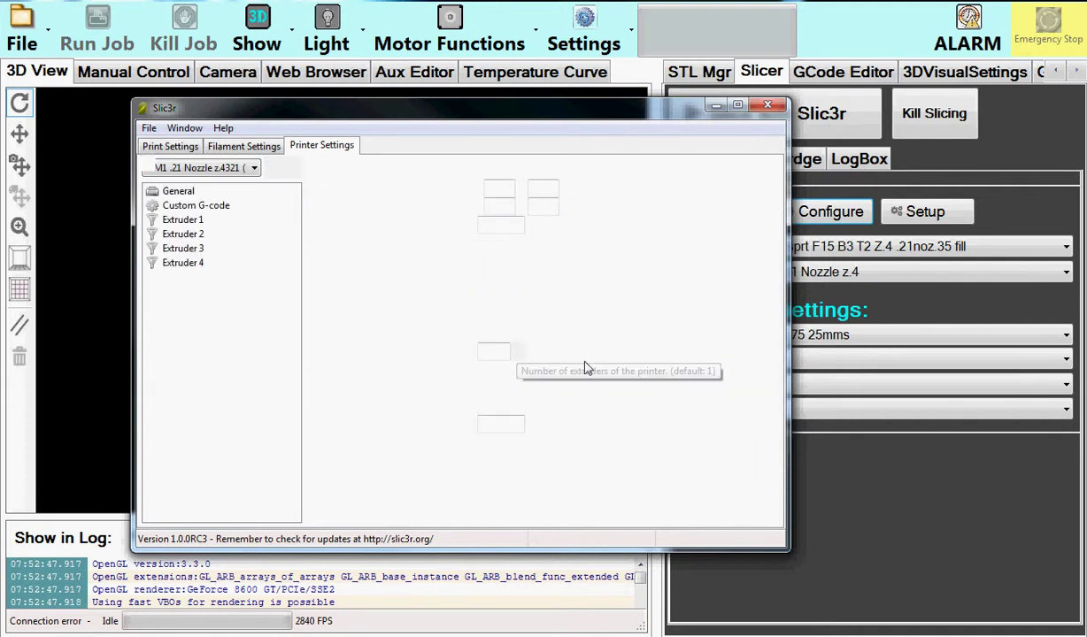
pyautogui.click(519, 349)
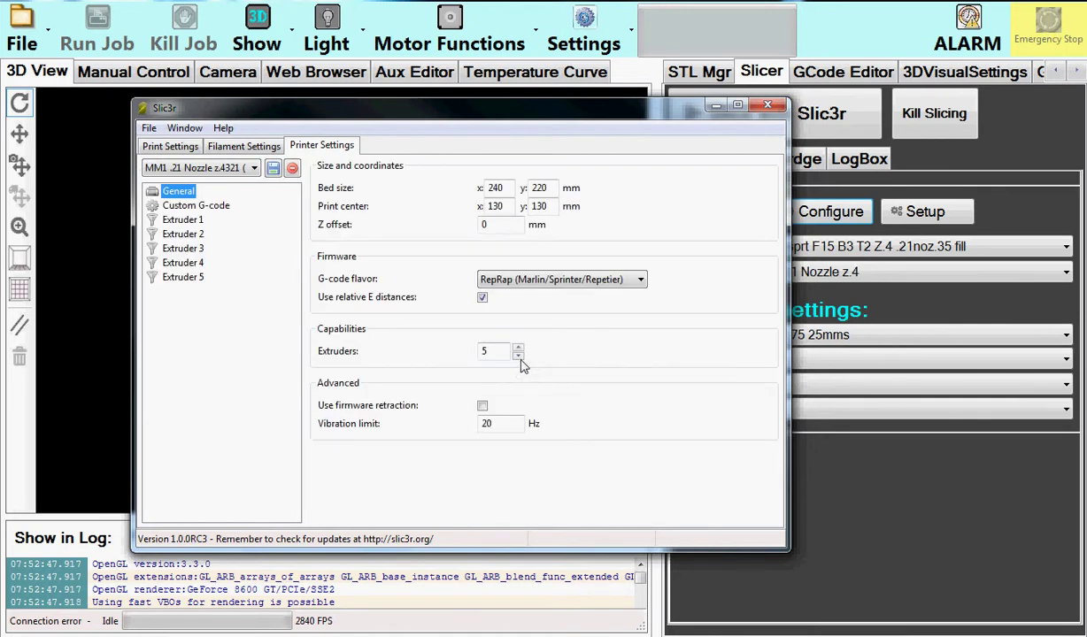
pyautogui.click(518, 356)
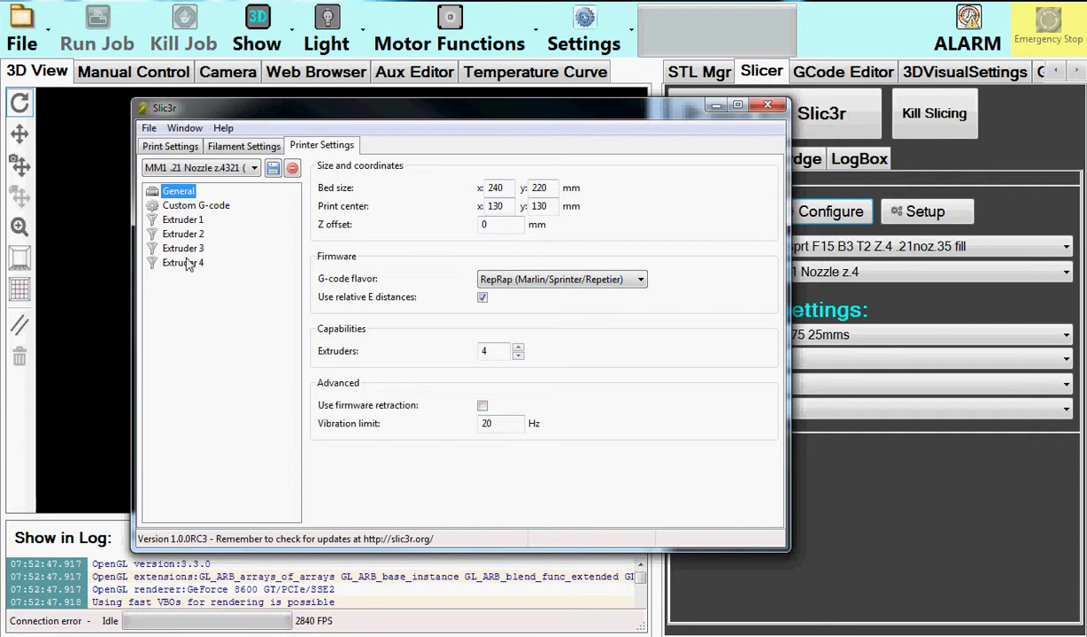
# Open the printer's Custom G-code page and place the cursor on the first Start G-code line
pyautogui.click(196, 205)
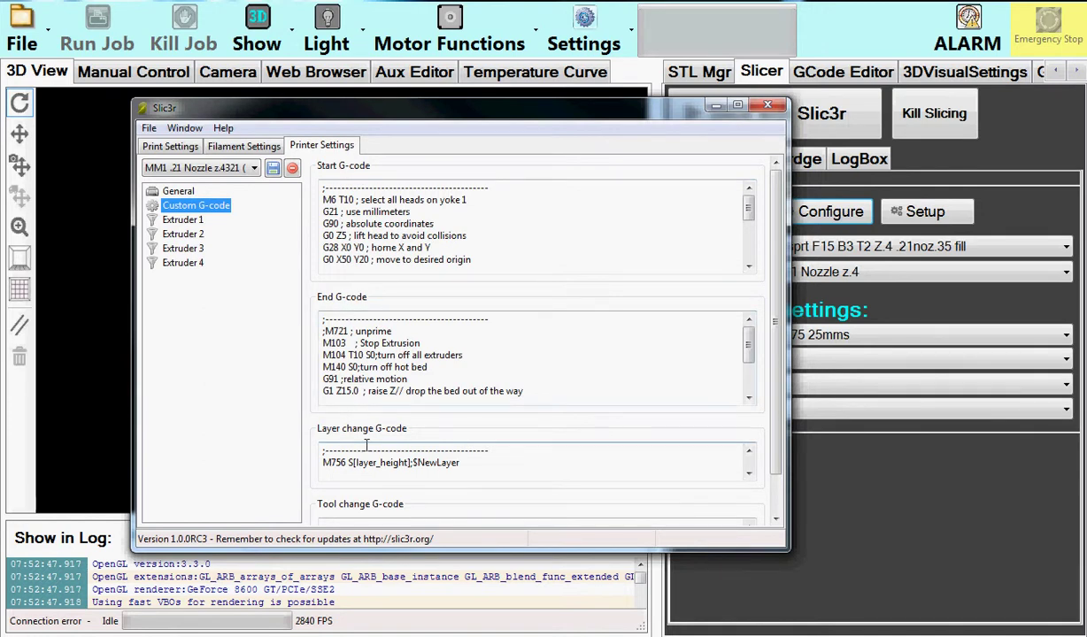
pyautogui.moveTo(493, 452)
pyautogui.moveTo(580, 234)
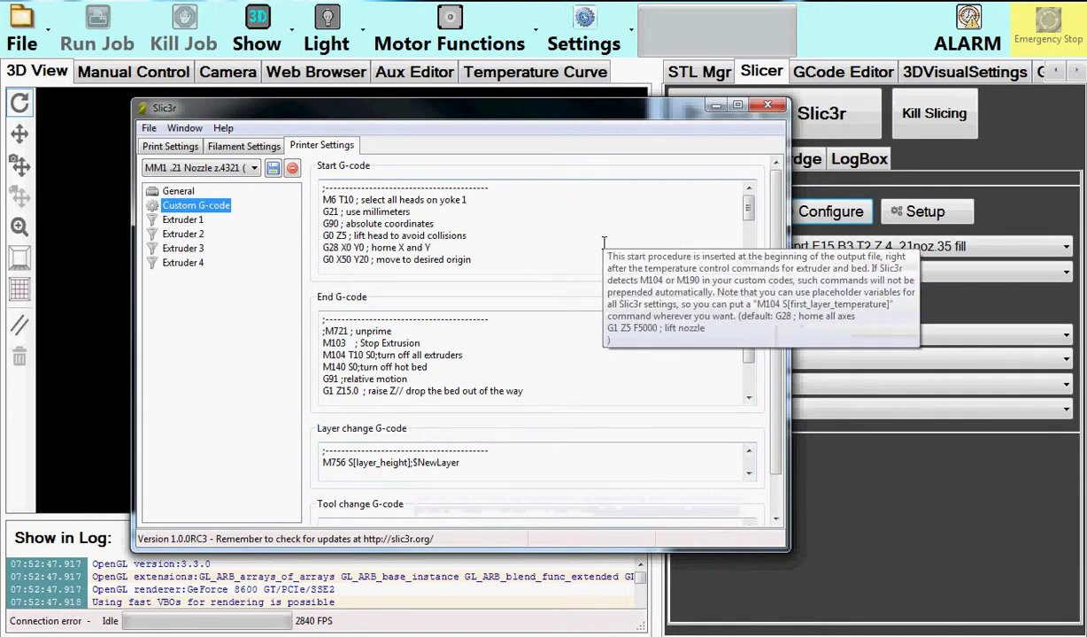
pyautogui.click(488, 198)
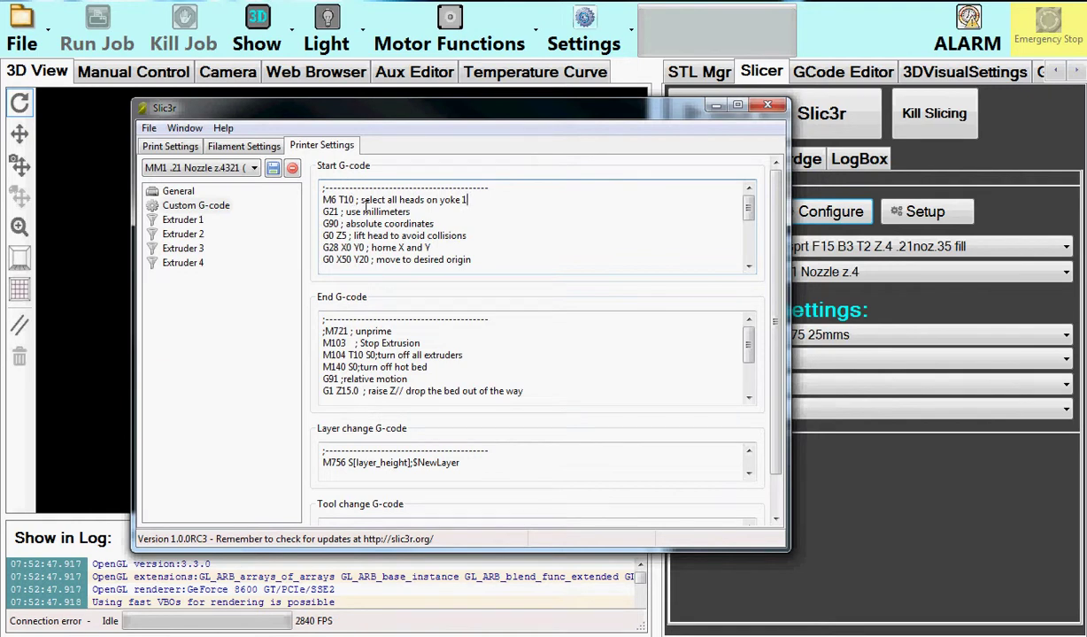
pyautogui.click(426, 208)
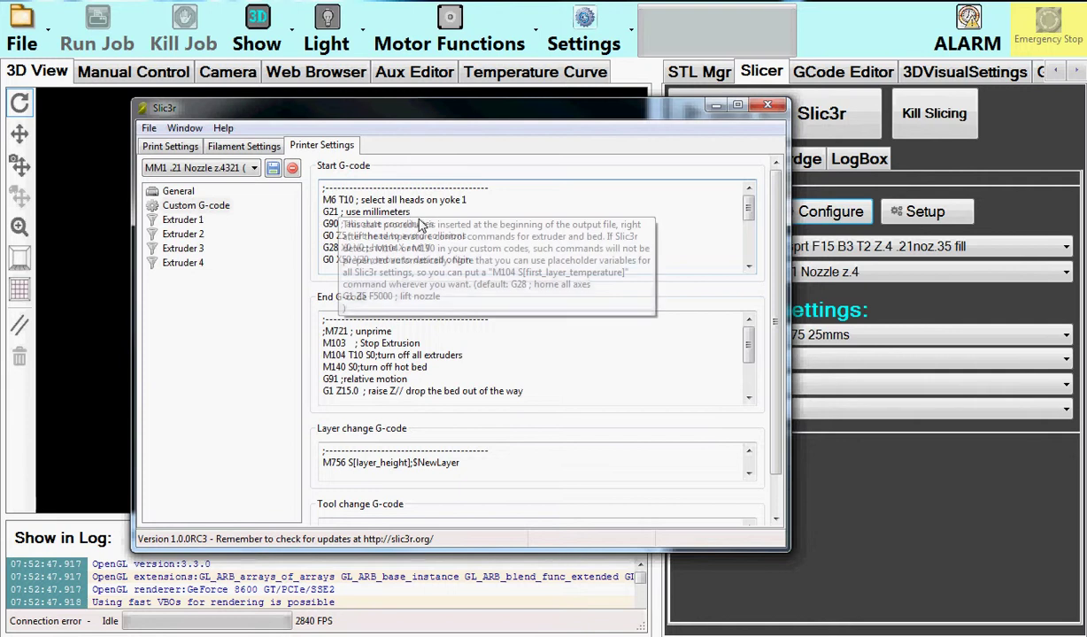
pyautogui.click(468, 200)
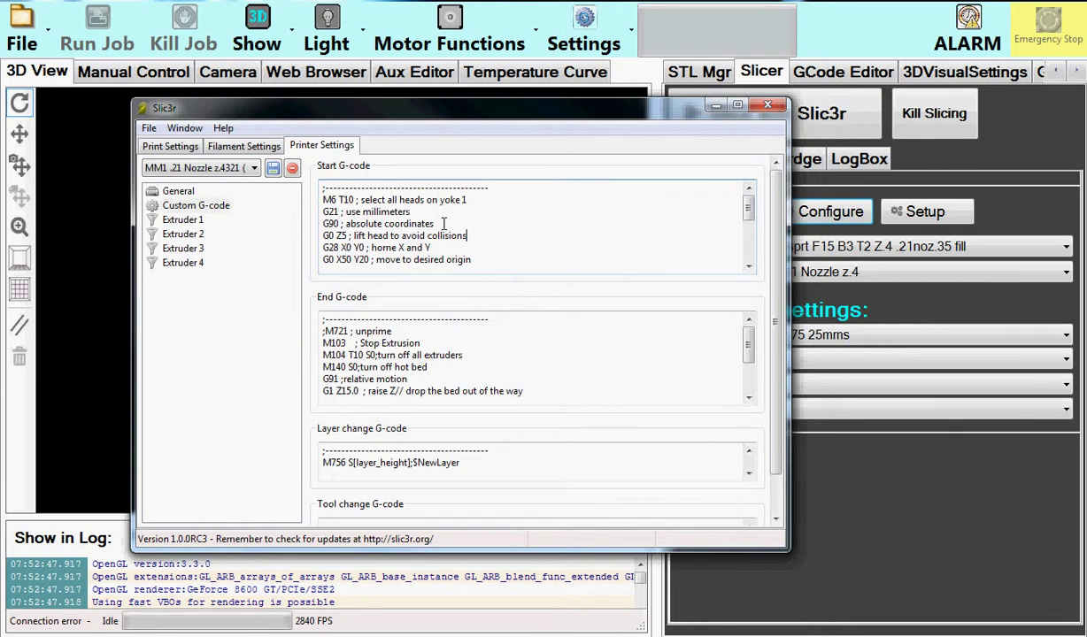
pyautogui.scroll(-1, 455, 223)
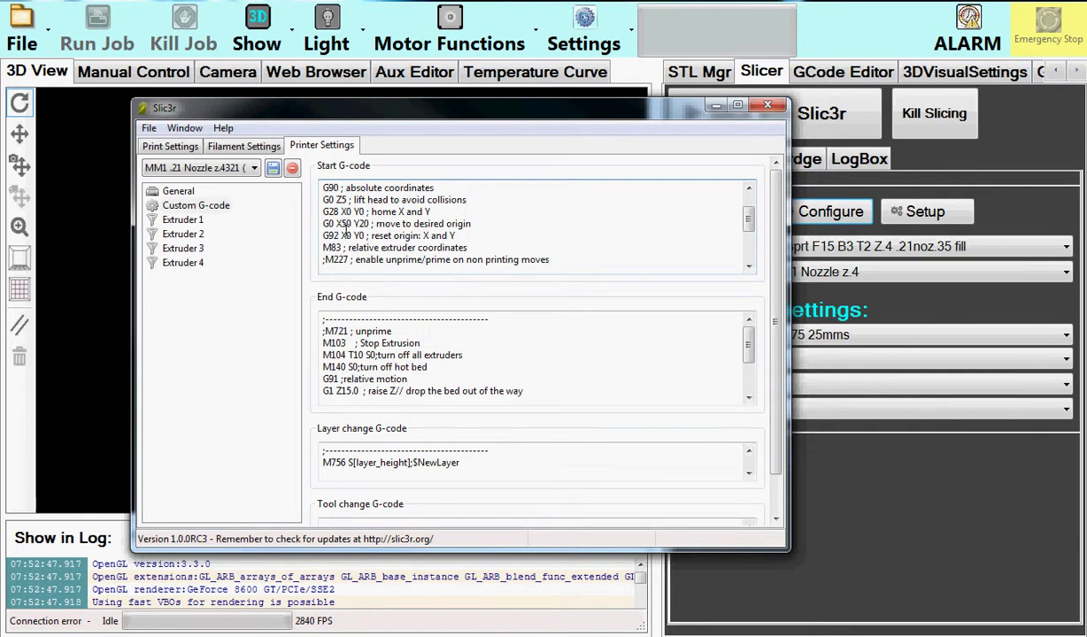
# Change the Start G-code line G0 X50 Y20 to G0 X00 Y20
pyautogui.click(344, 226)
pyautogui.press('BackSpace')
pyautogui.write('8')
pyautogui.press('BackSpace')
pyautogui.write('0')
pyautogui.moveTo(472, 248); pyautogui.dragTo(298, 248)
pyautogui.click(475, 248)
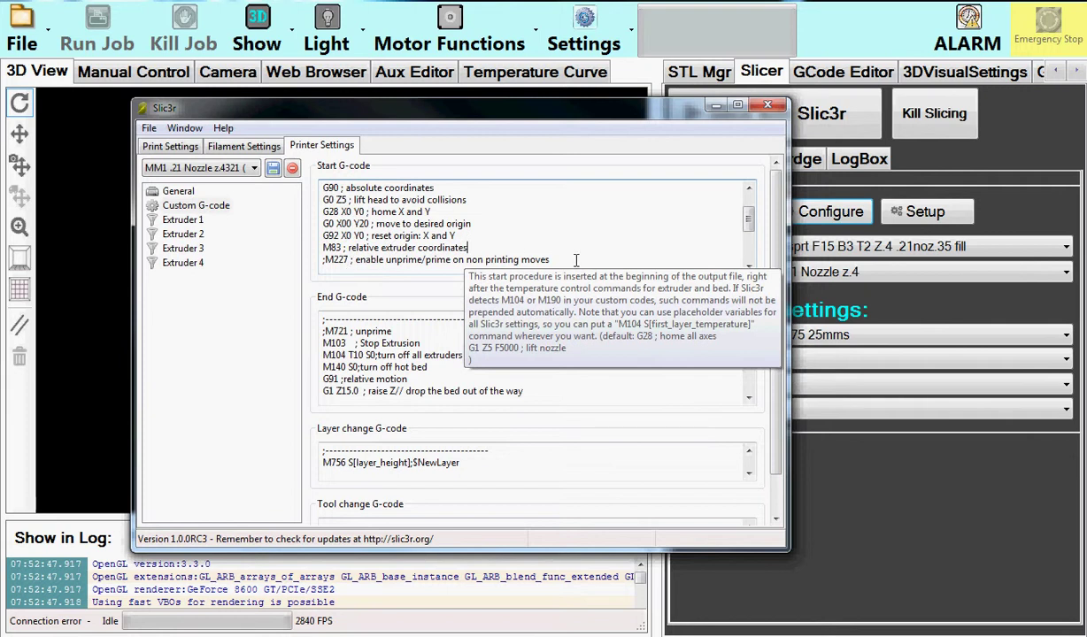
pyautogui.scroll(-1, 582, 260)
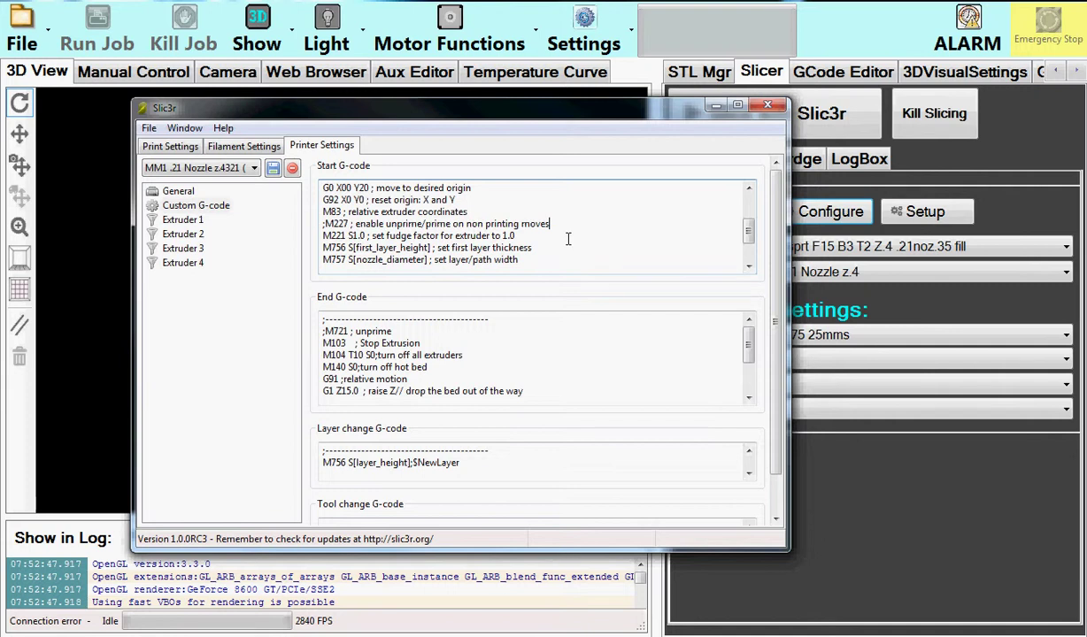
pyautogui.click(539, 237)
pyautogui.click(531, 260)
pyautogui.scroll(-1, 530, 259)
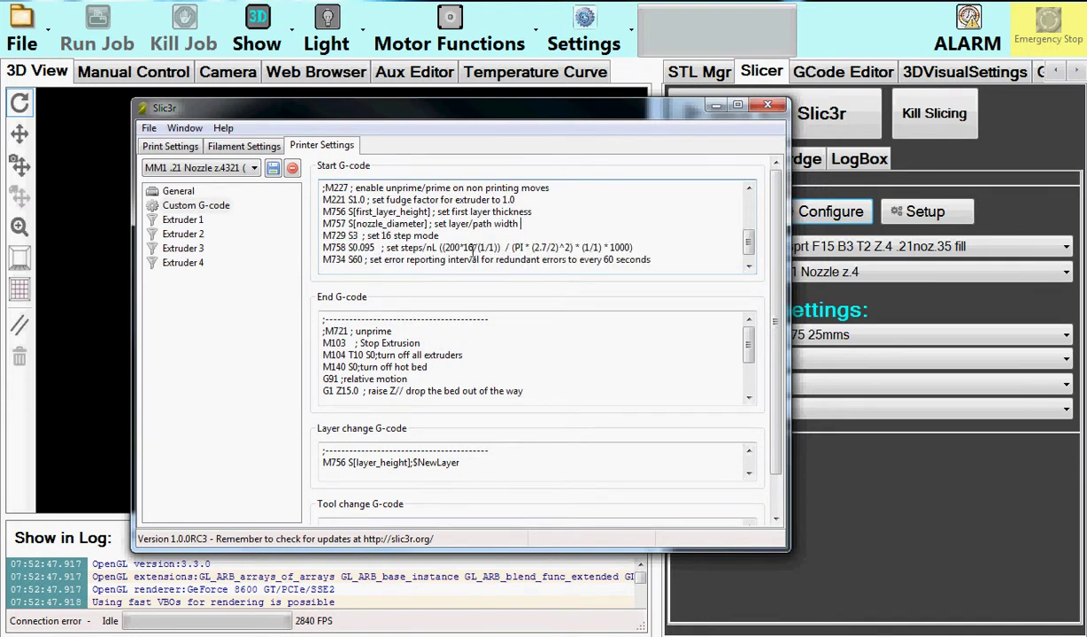
pyautogui.click(454, 235)
pyautogui.click(454, 235)
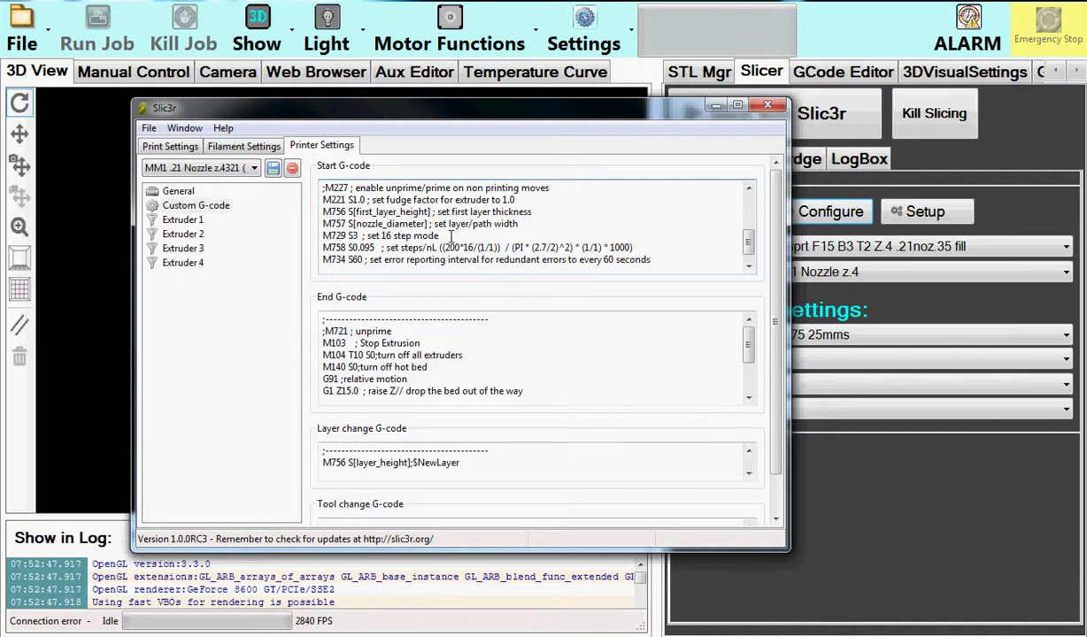
pyautogui.click(643, 247)
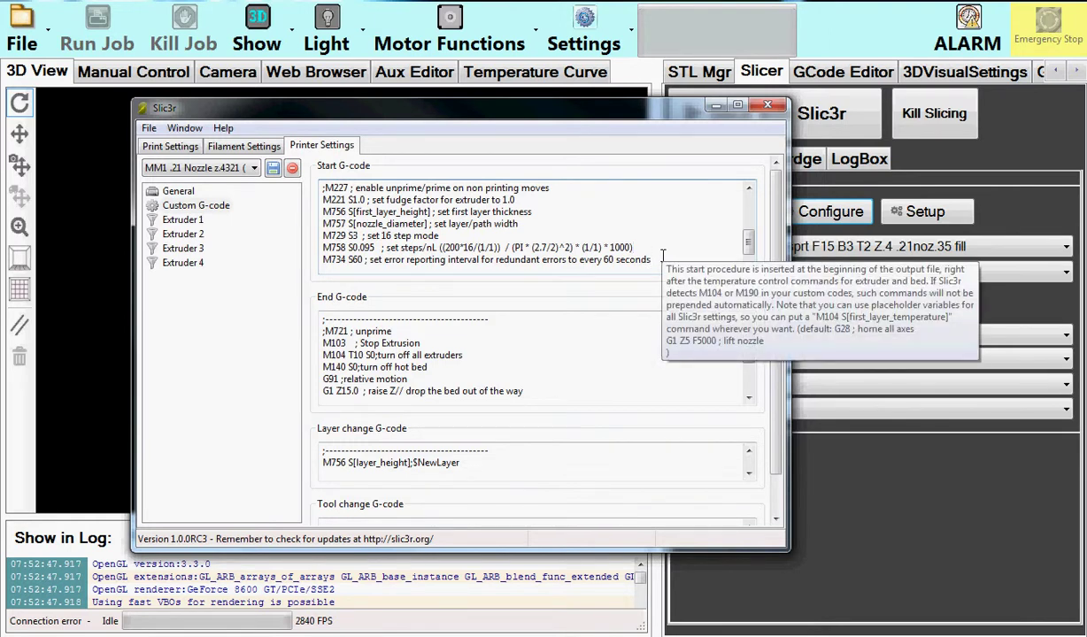
pyautogui.scroll(-1, 662, 254)
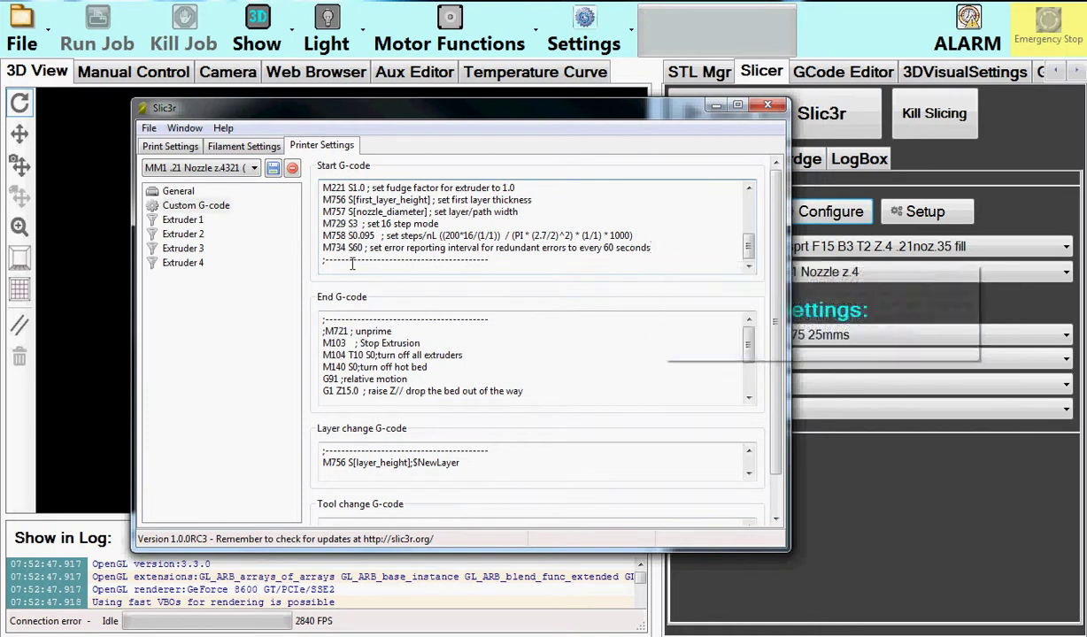
pyautogui.click(667, 246)
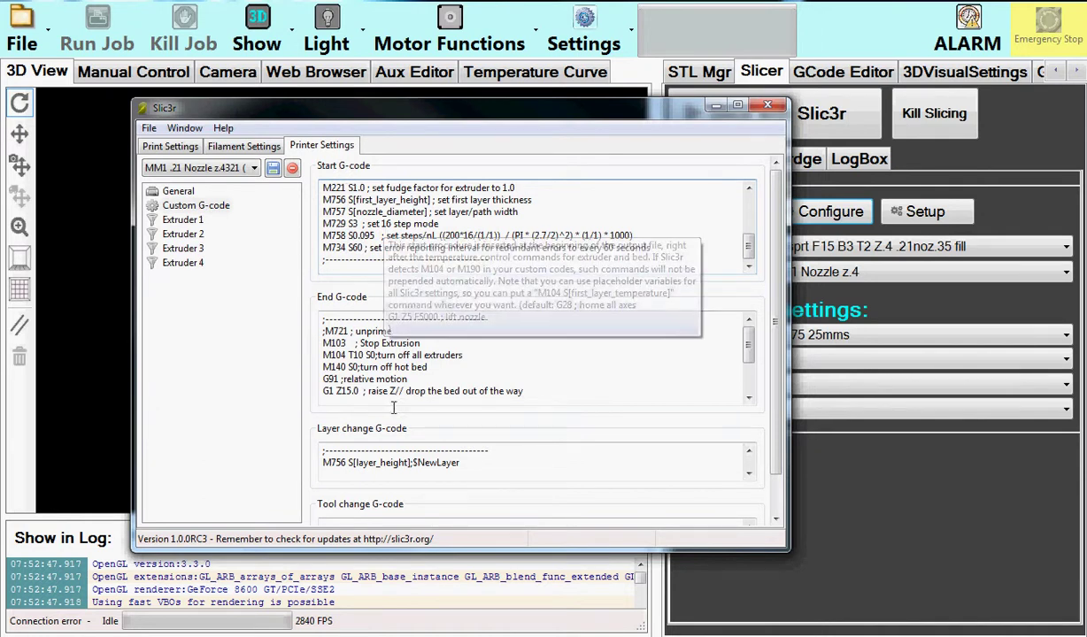
pyautogui.click(550, 391)
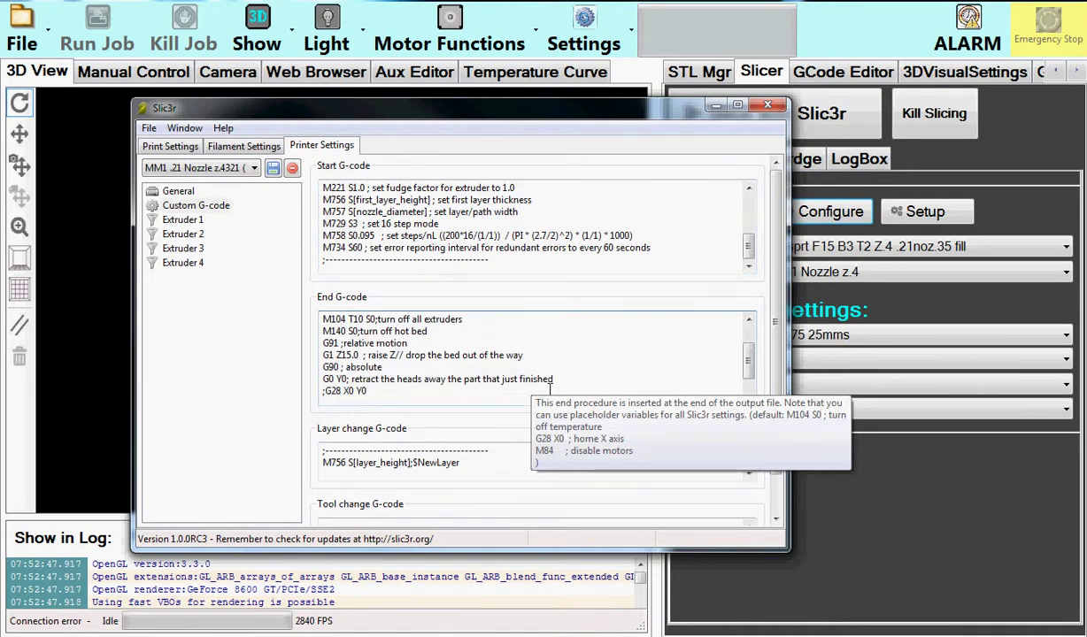
pyautogui.scroll(1, 495, 337)
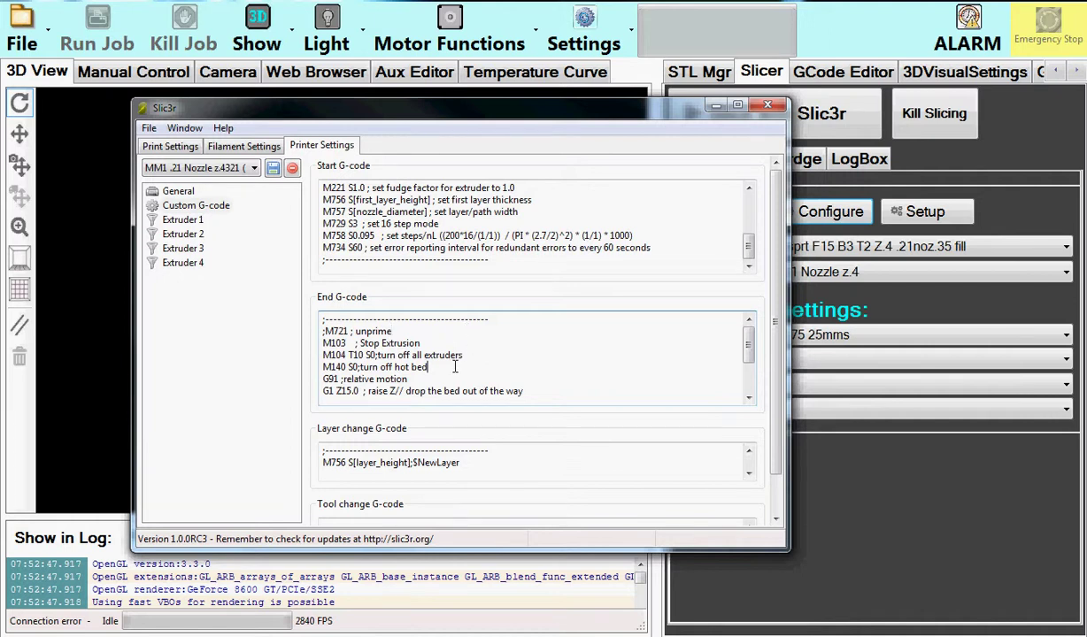
pyautogui.click(455, 367)
pyautogui.scroll(-1, 455, 367)
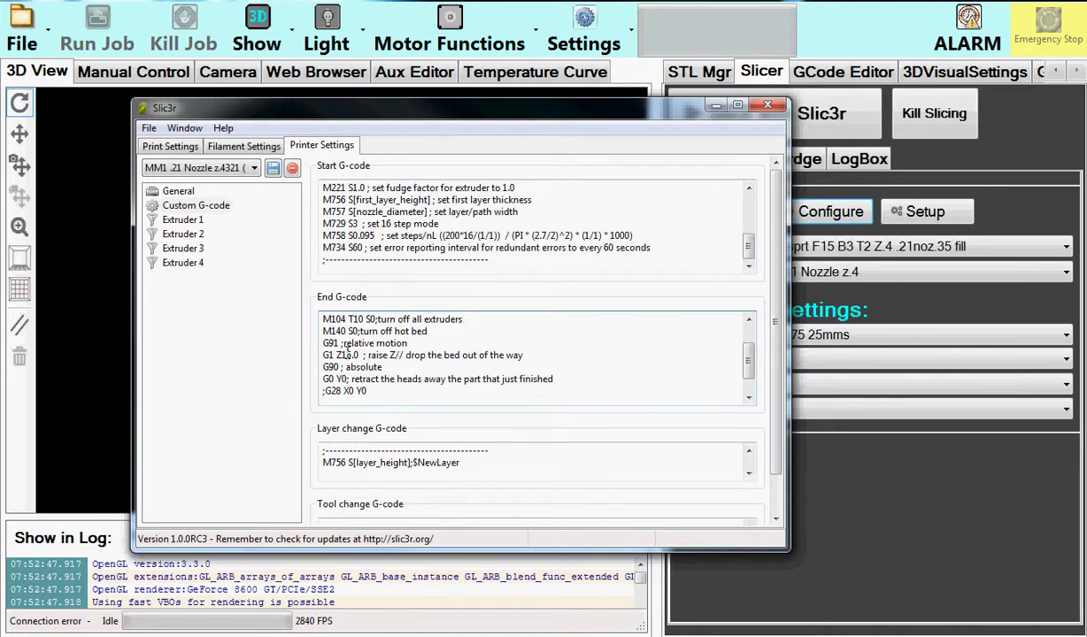
# Change the End G-code lift from G1 Z15.0 to G1 Z5.0, then check the G91 and ;G28 lines
pyautogui.click(346, 355)
pyautogui.press('BackSpace')
pyautogui.press('BackSpace')
pyautogui.write('5')
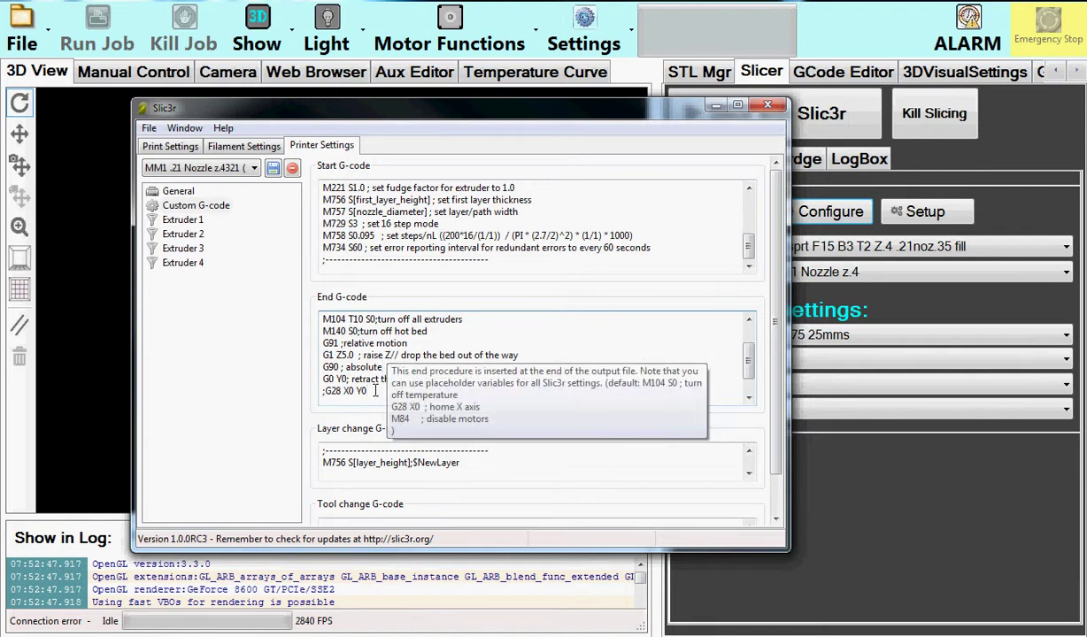
pyautogui.click(419, 343)
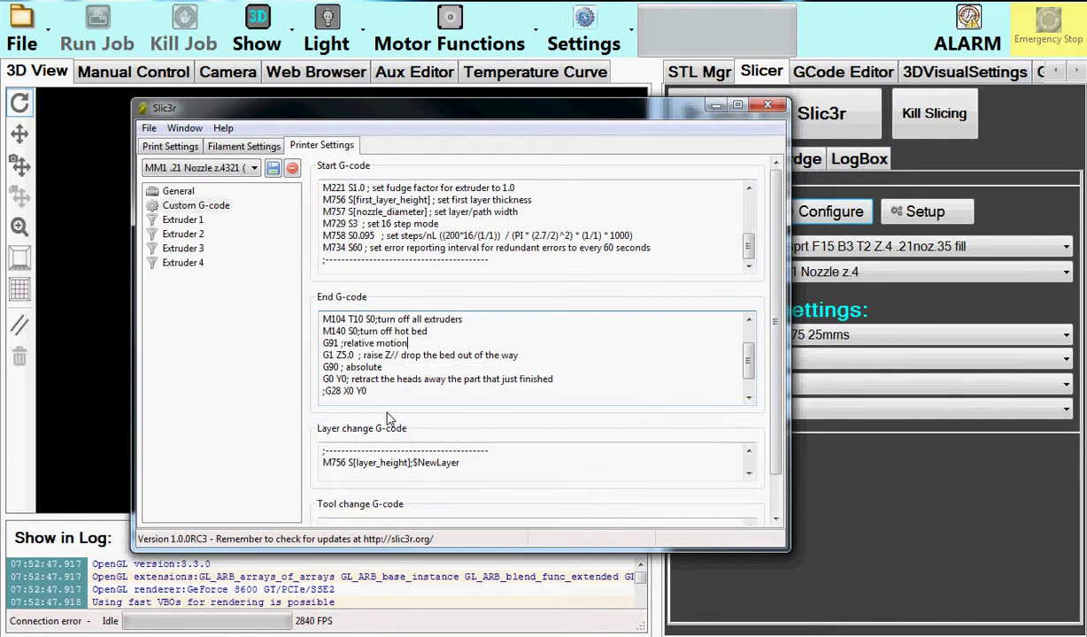
pyautogui.click(378, 390)
# Add an M790 ;announce new layer line after the M756 line in Layer change G-code
pyautogui.click(492, 464)
pyautogui.press('Return')
pyautogui.write('M790 ;announce new layer')
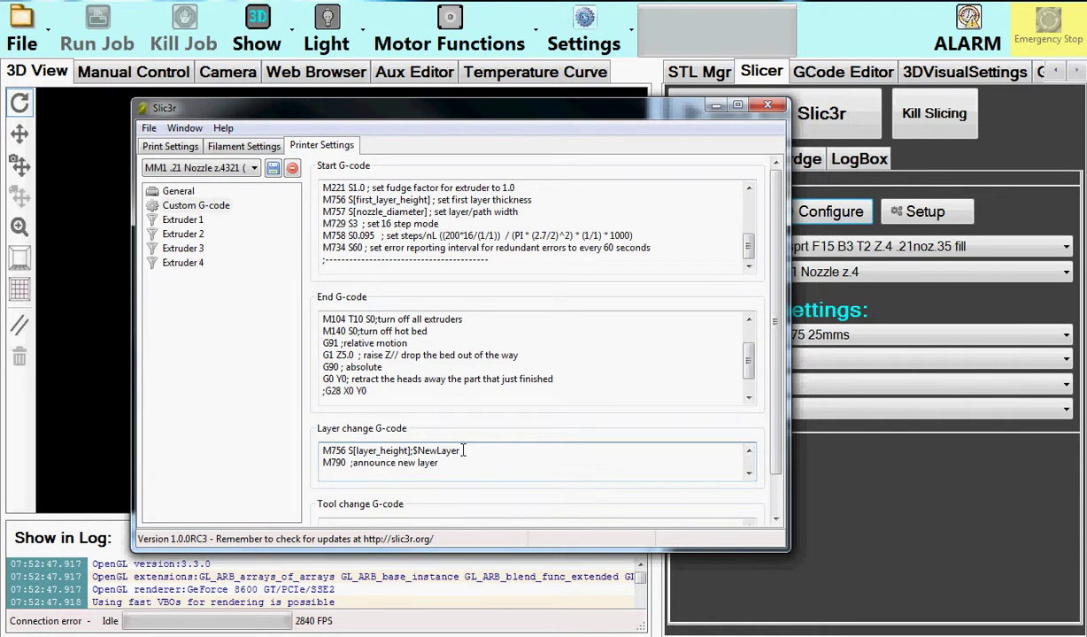
# Save the printer preset MM1 .21 Nozzle z.4321
pyautogui.scroll(-1, 462, 450)
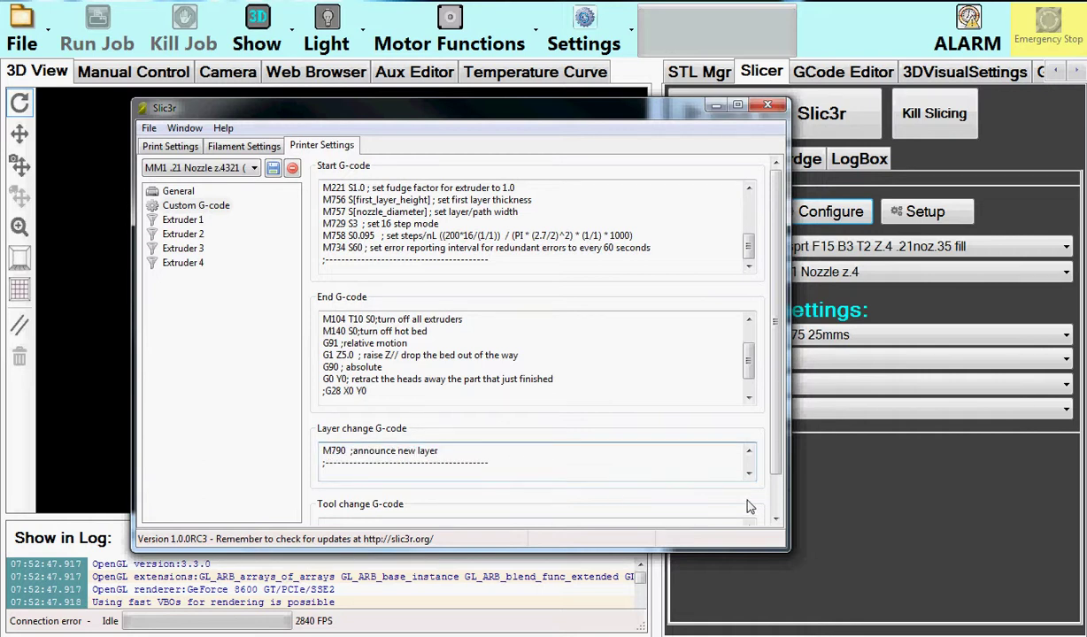
pyautogui.moveTo(706, 550); pyautogui.dragTo(705, 636)
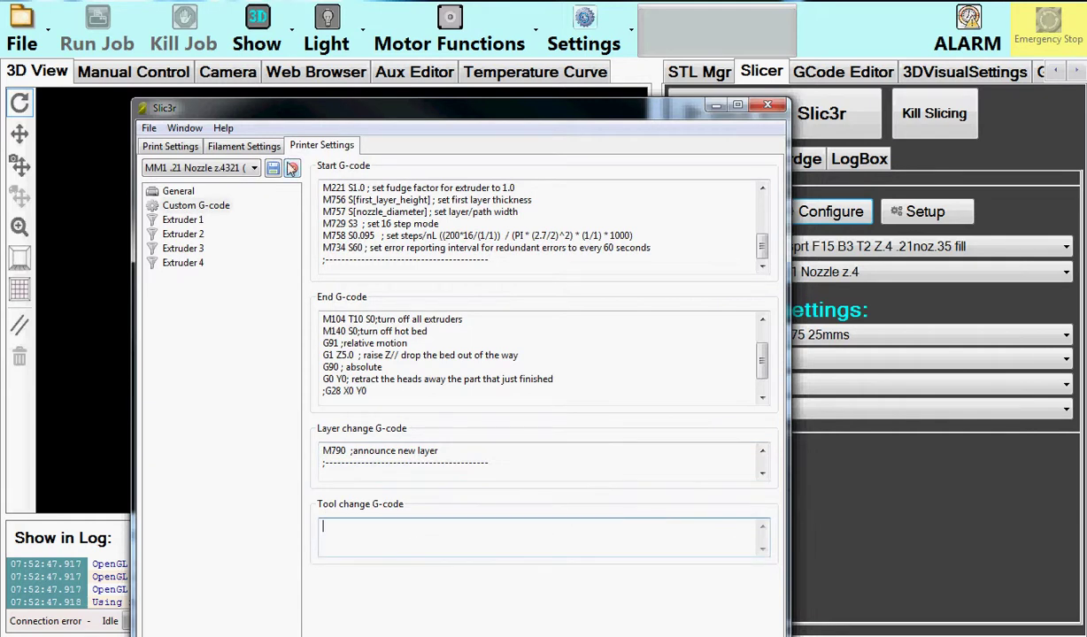
pyautogui.click(273, 167)
pyautogui.click(242, 243)
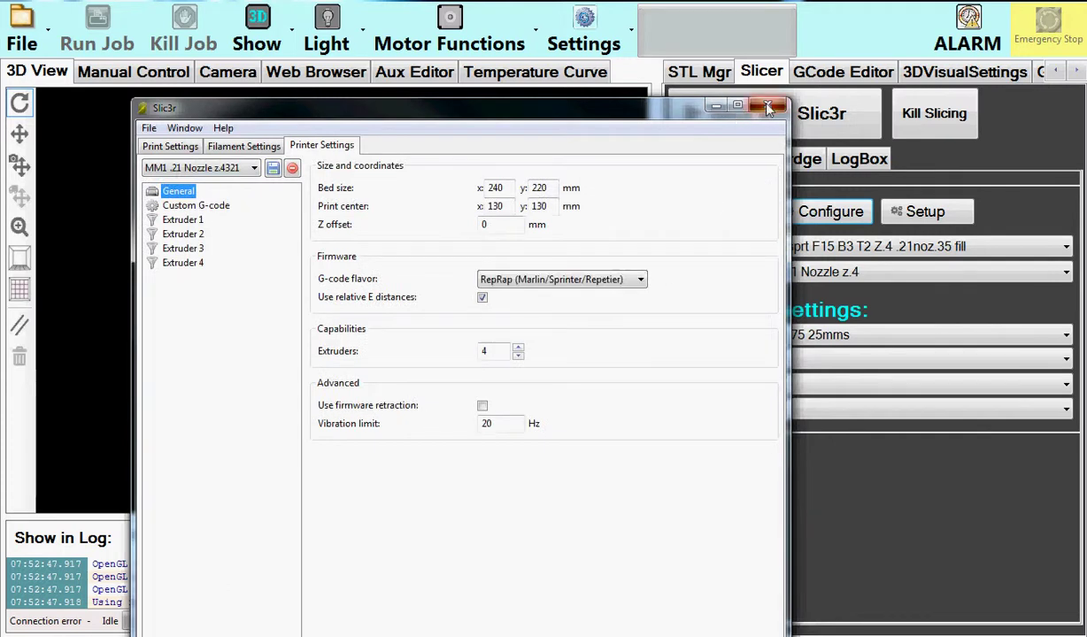